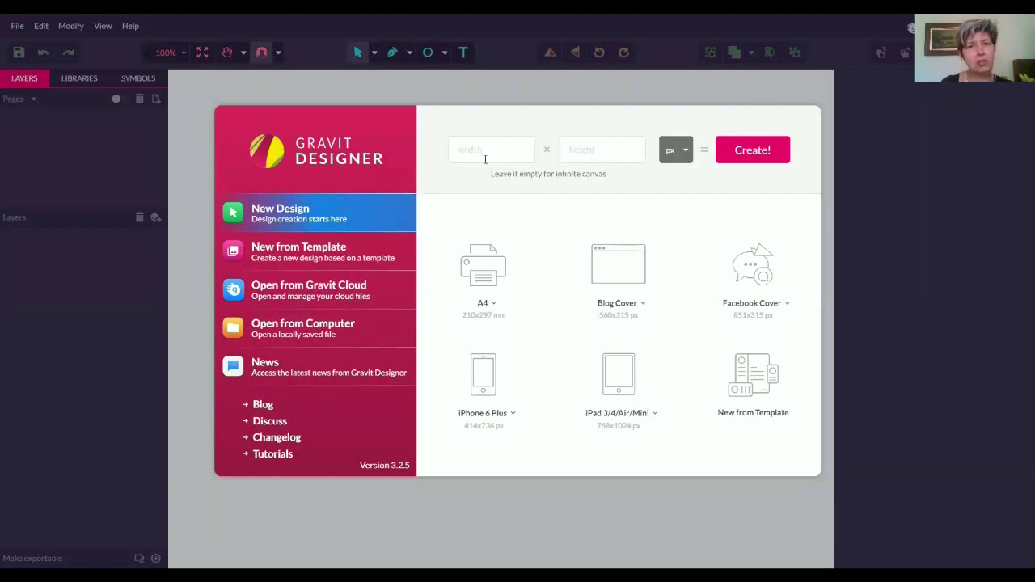
Step: Create a blank infinite-canvas design and briefly open the Shape tool's list
left_click(754, 152)
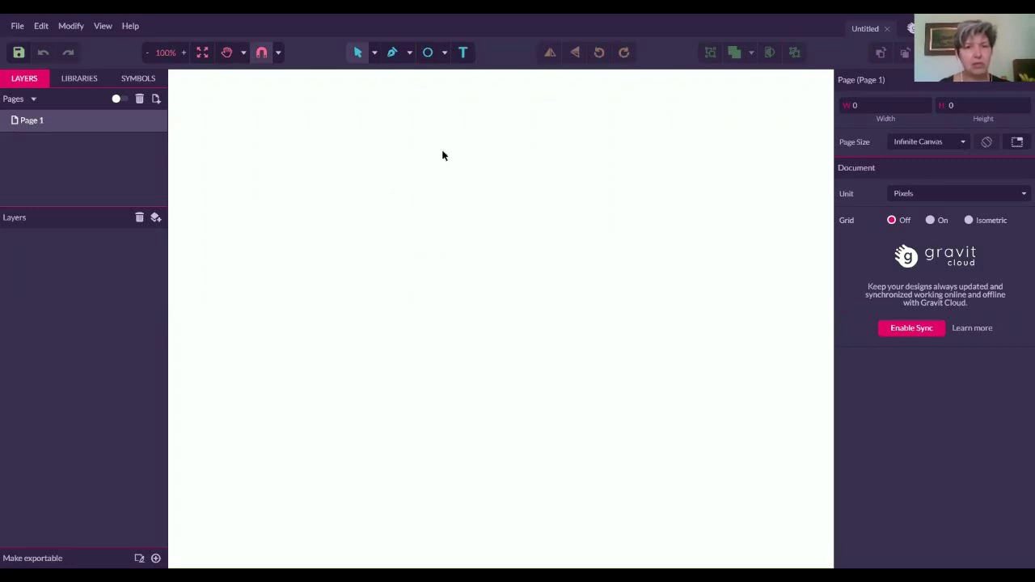
left_click(428, 52)
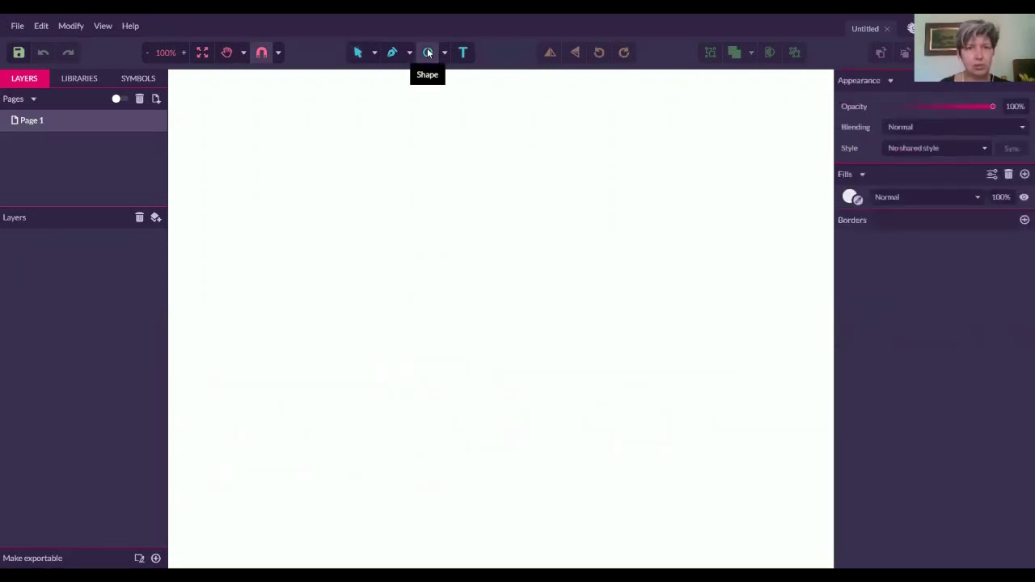
left_click(444, 51)
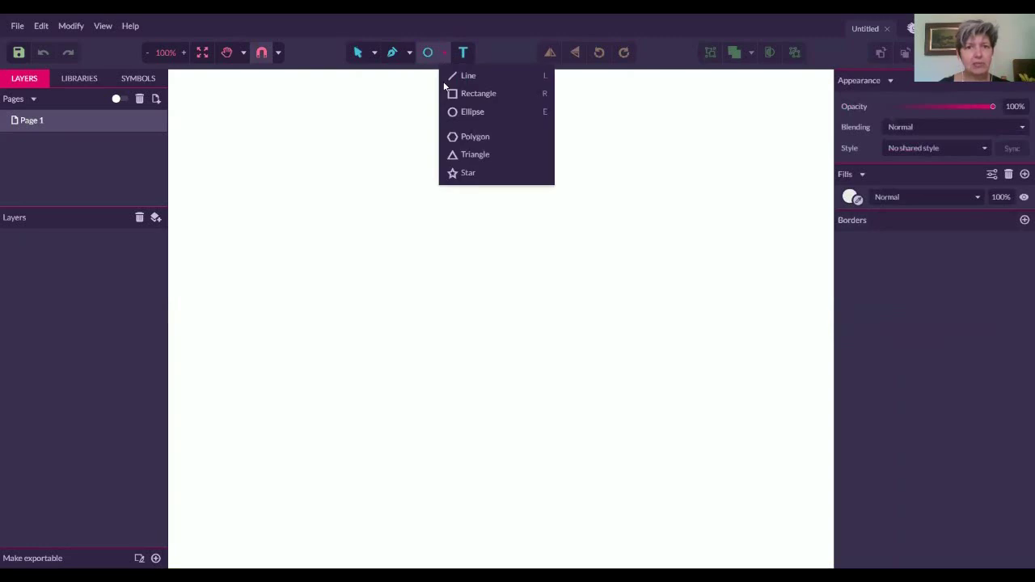
left_click(429, 57)
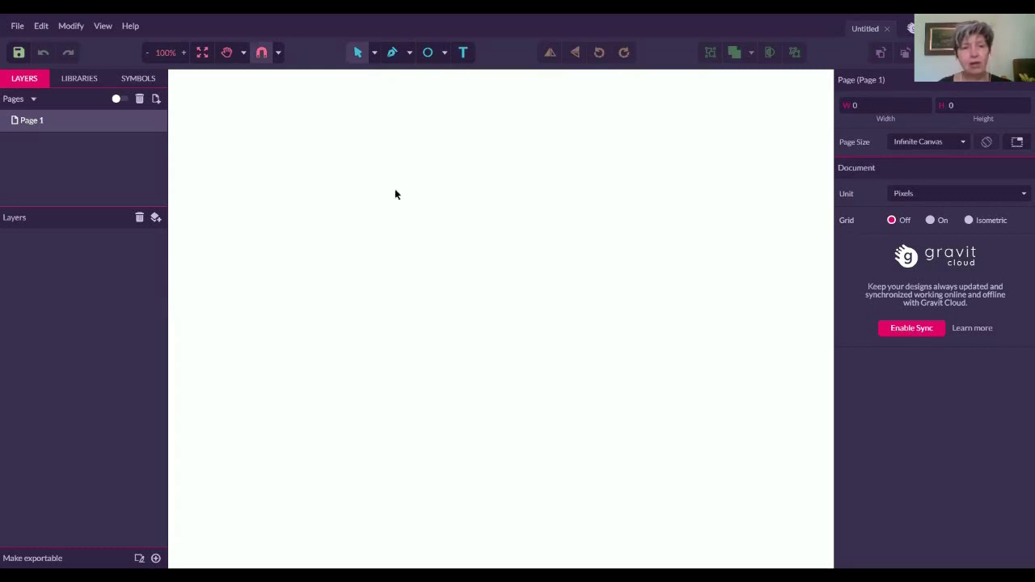
Step: Draw a 398 × 398 light-grey circle in the canvas centre, deleting a misshapen first oval
left_click_drag(310, 191, 465, 311)
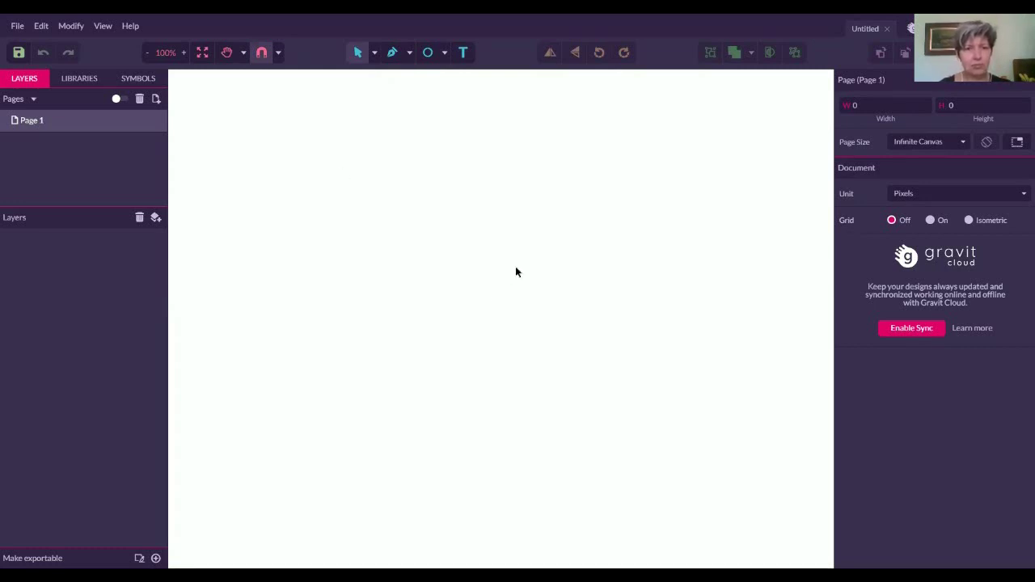
left_click(429, 54)
mouse_move(293, 200)
left_mouse_down()
mouse_move(361, 397)
mouse_move(383, 394)
left_mouse_up()
left_click(485, 185)
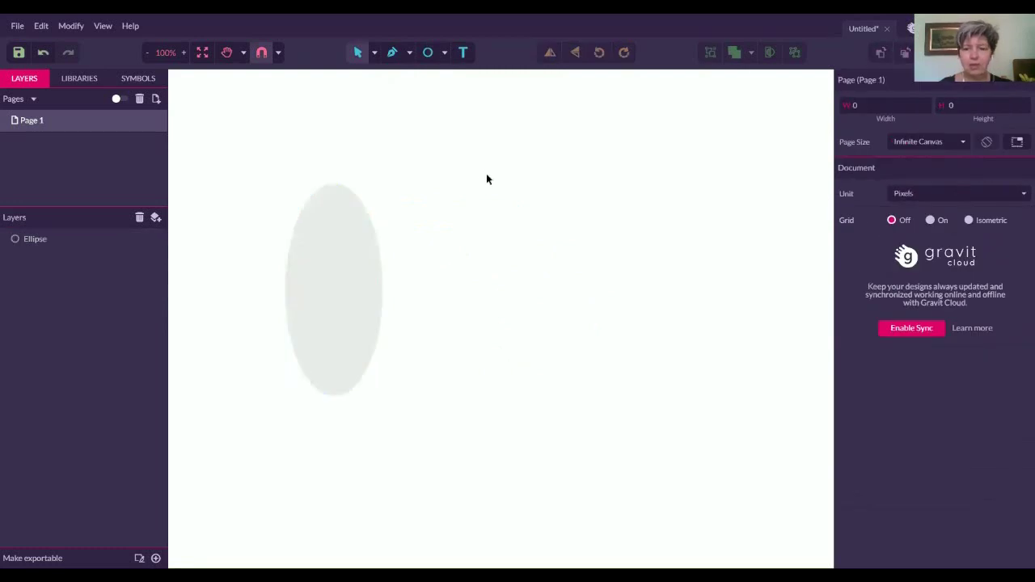
left_click(366, 268)
key("Delete")
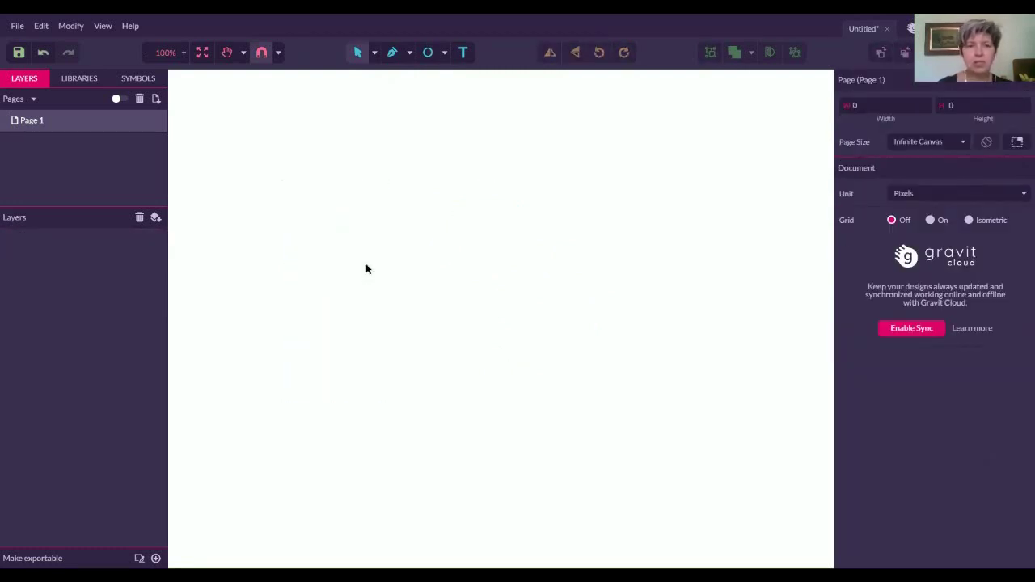
left_click(427, 52)
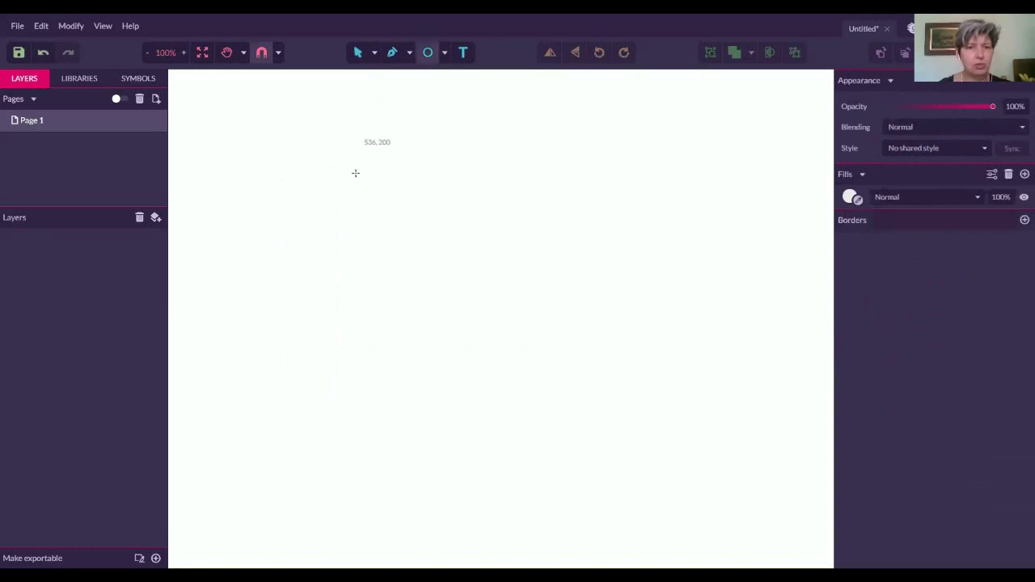
left_click_drag(360, 192, 624, 377)
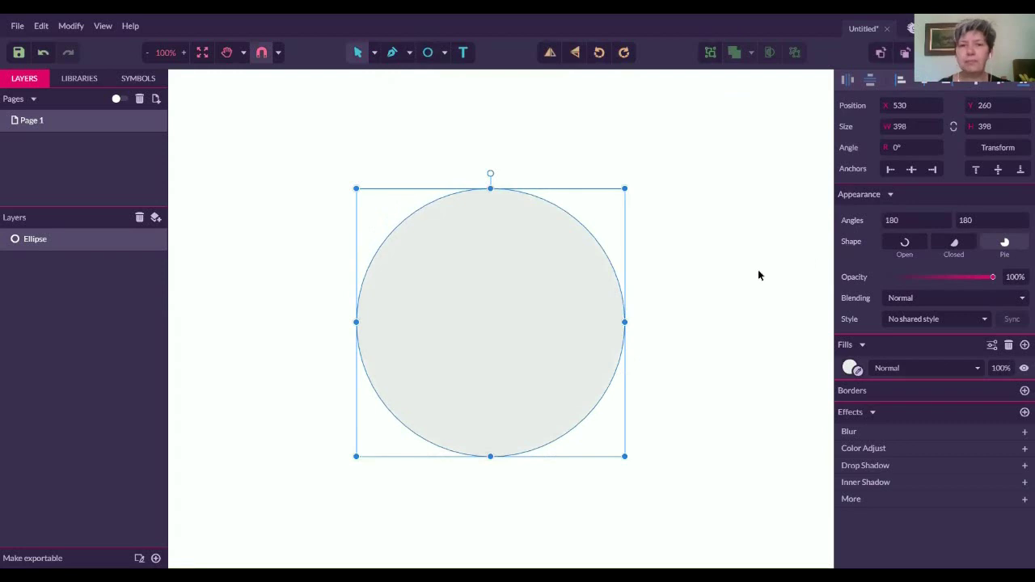
Step: Type 'tractorgirl.com.au' along the circle's top edge in Open Sans 20, correcting typos
left_click(463, 55)
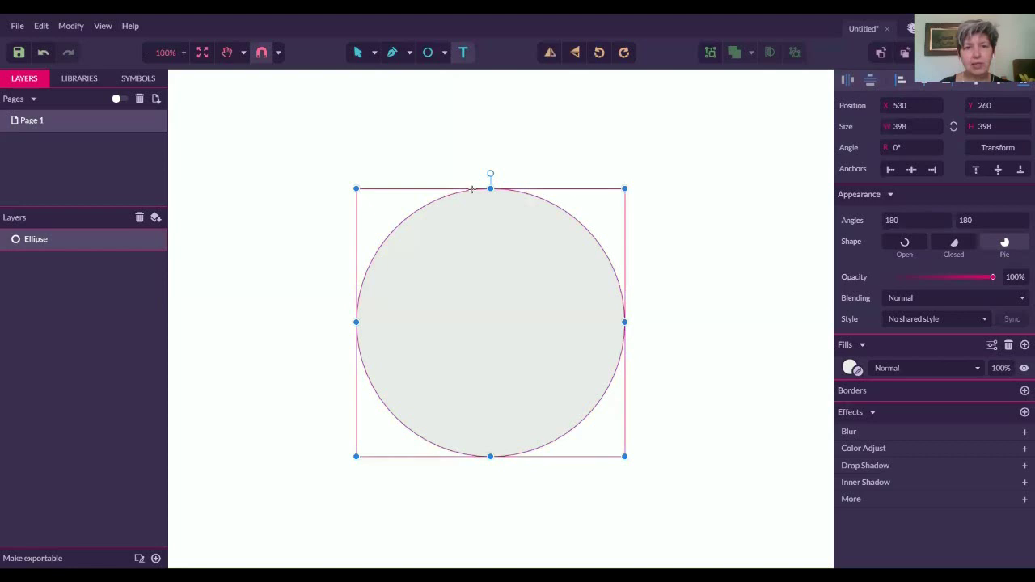
left_click(472, 189)
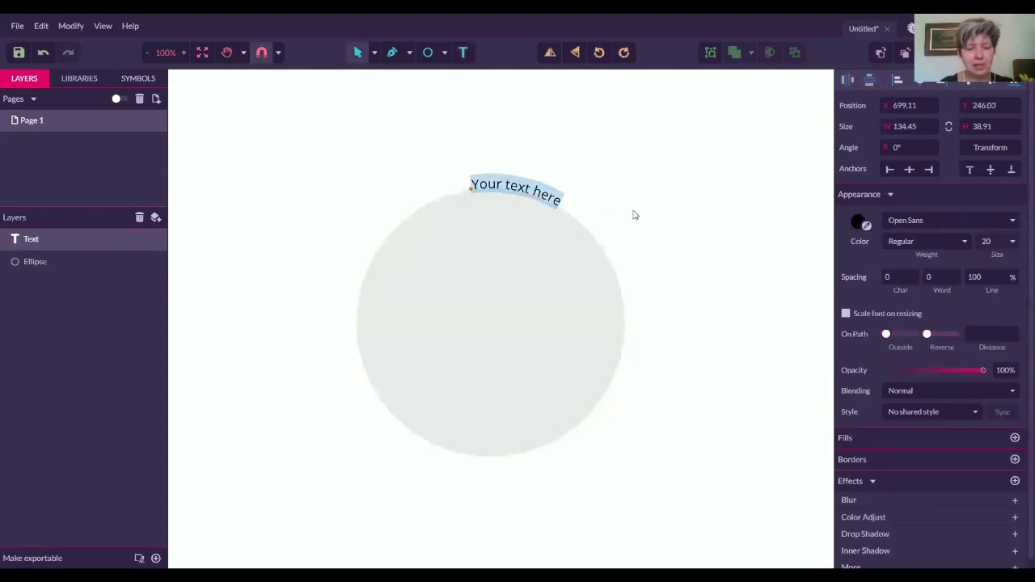
type("tractorg")
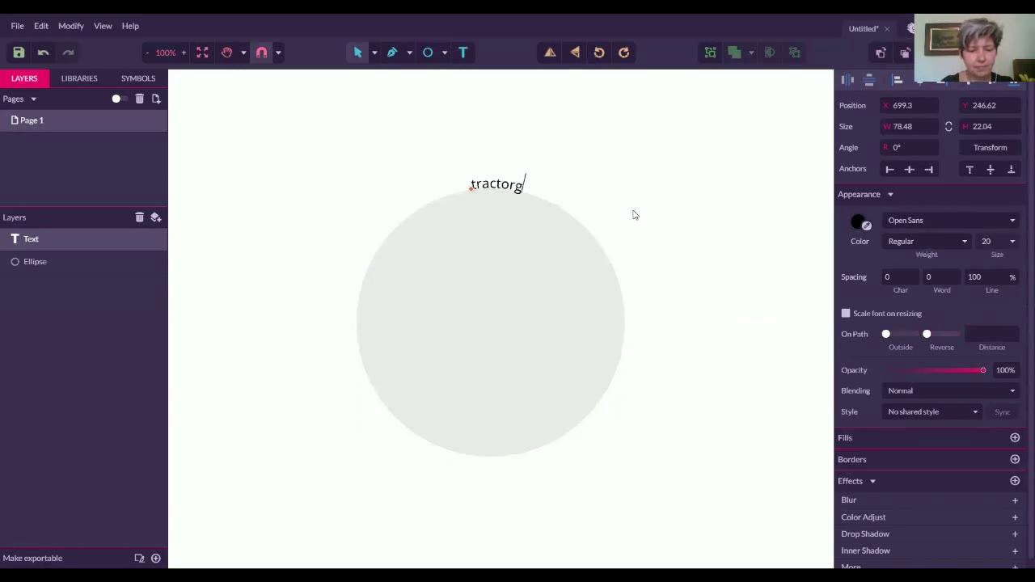
type("irl.com.a")
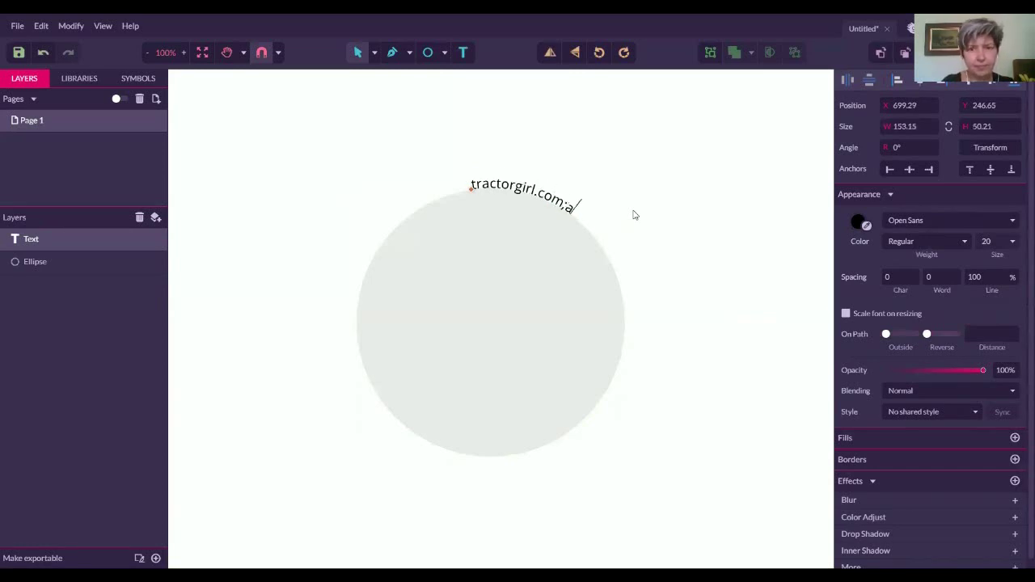
type("/")
key("BackSpace")
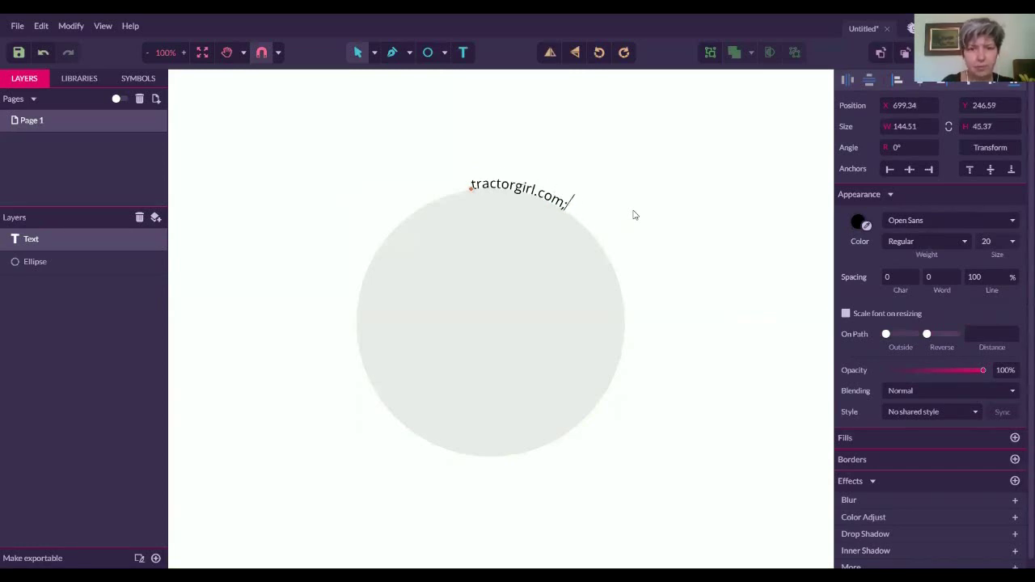
key("BackSpace")
type("/")
type("au")
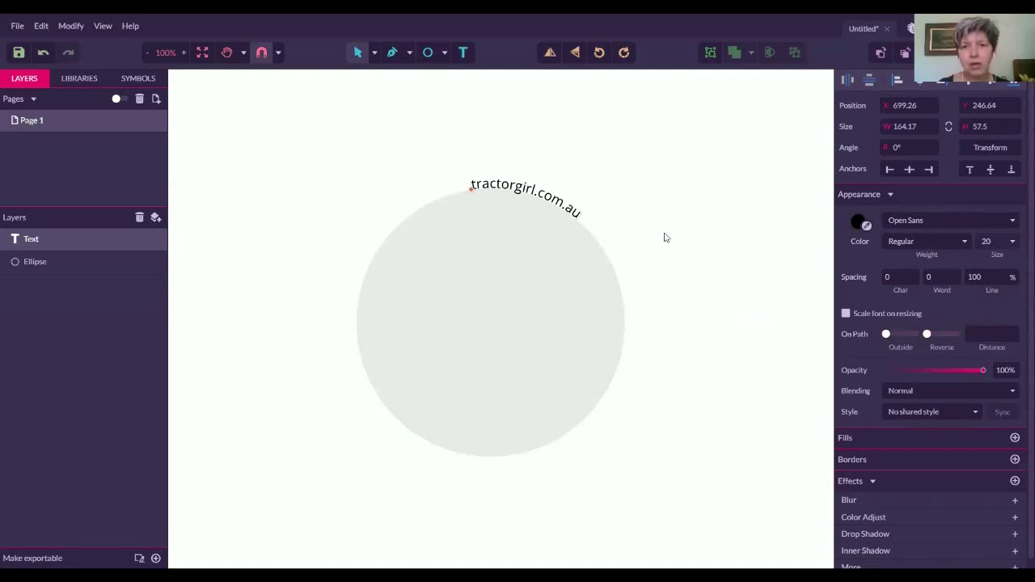
key("Escape")
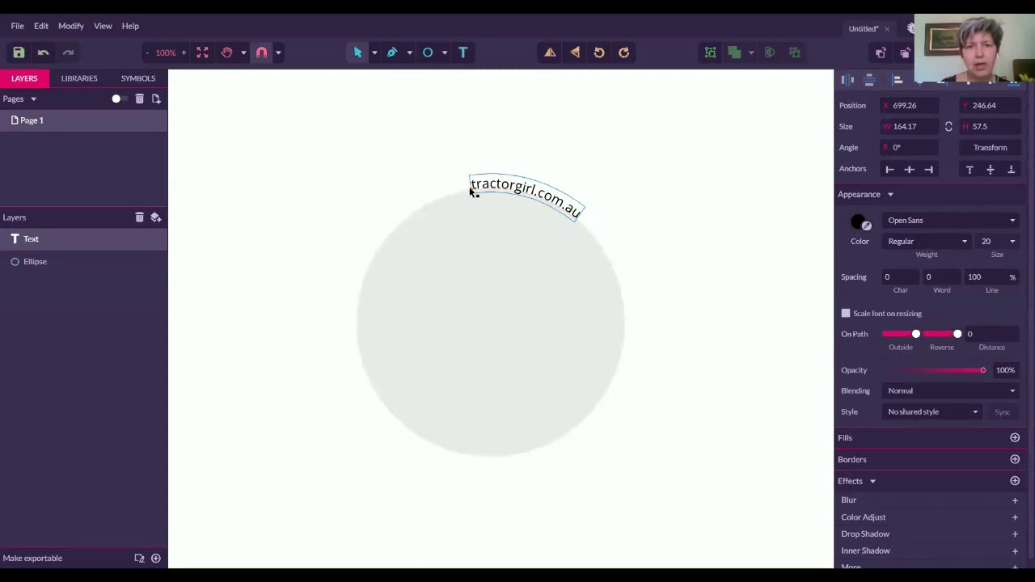
Step: Set the curved text's font size to 60 px
mouse_move(471, 191)
left_mouse_down()
mouse_move(454, 200)
mouse_move(477, 198)
mouse_move(437, 212)
mouse_move(404, 248)
mouse_move(464, 208)
mouse_move(452, 215)
left_mouse_up()
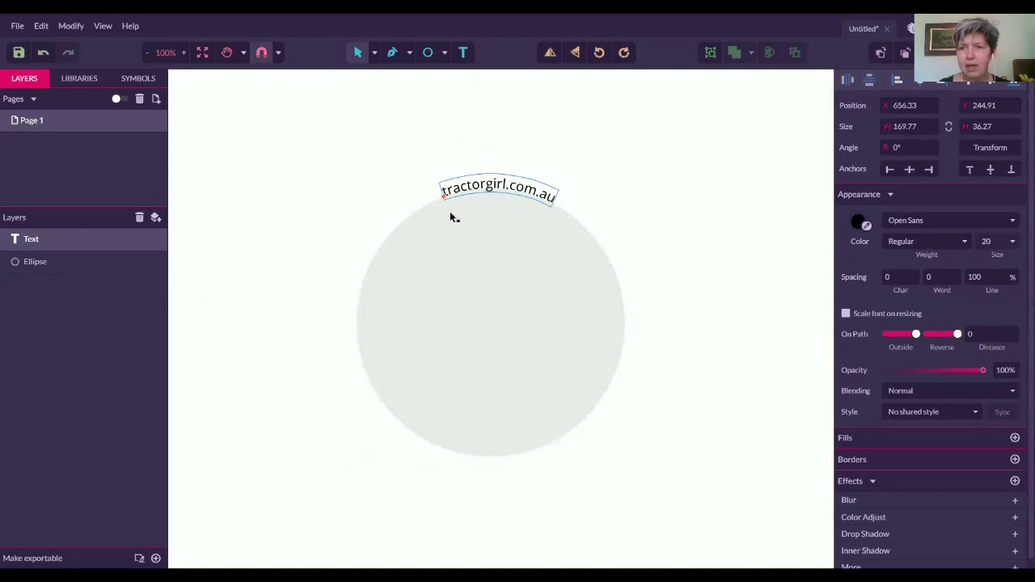
left_click(1009, 242)
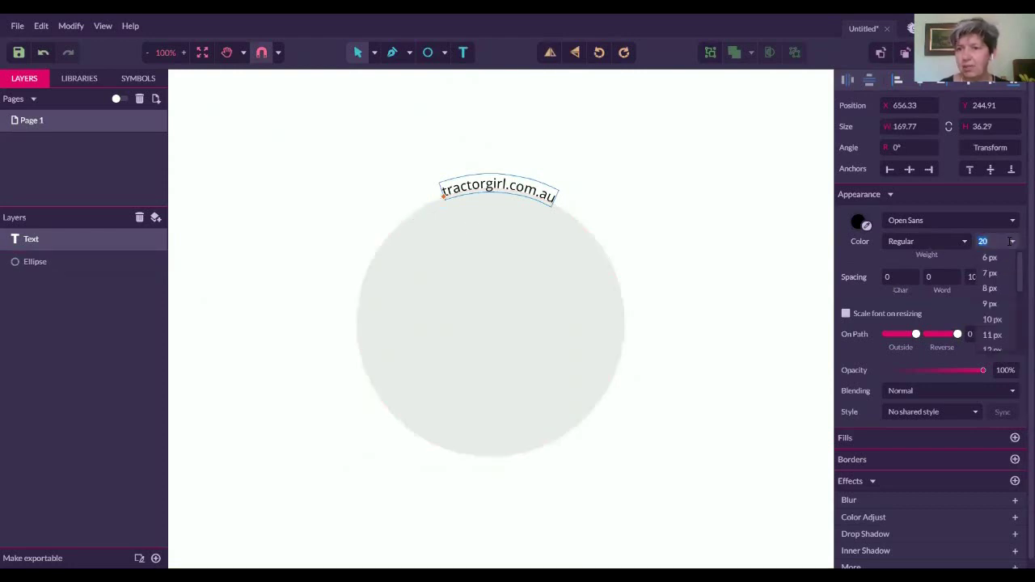
scroll(1019, 315, "down", 3)
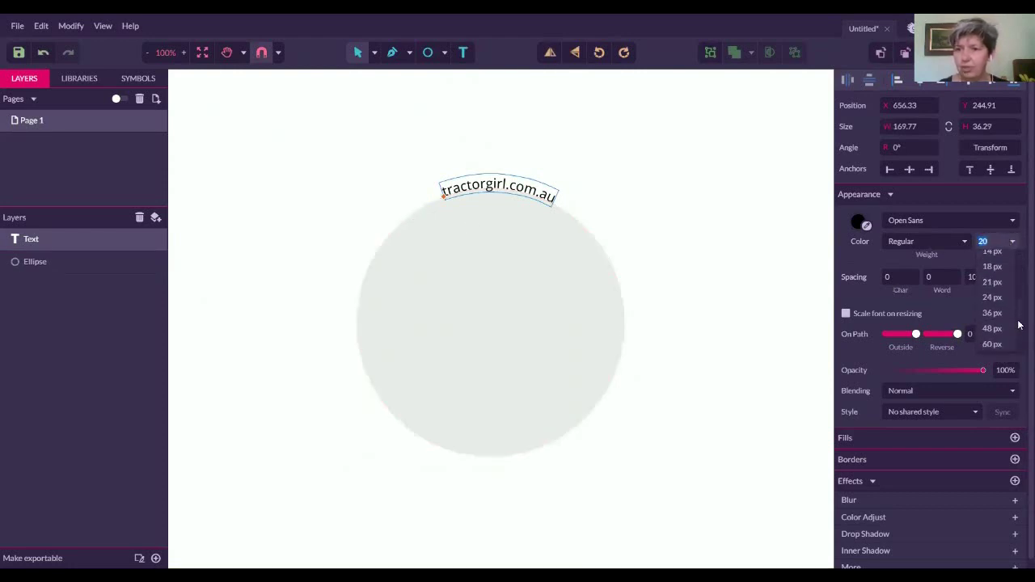
left_click(1003, 349)
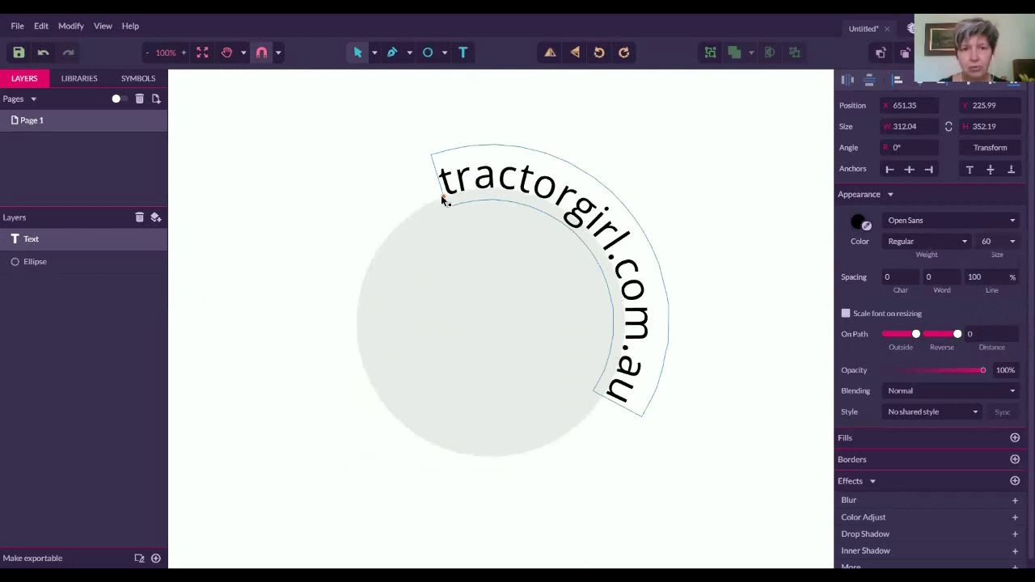
Step: Slide the text along the path until it sits under the circle, reading left to right
mouse_move(443, 199)
left_mouse_down()
mouse_move(570, 215)
mouse_move(606, 372)
mouse_move(619, 353)
left_mouse_up()
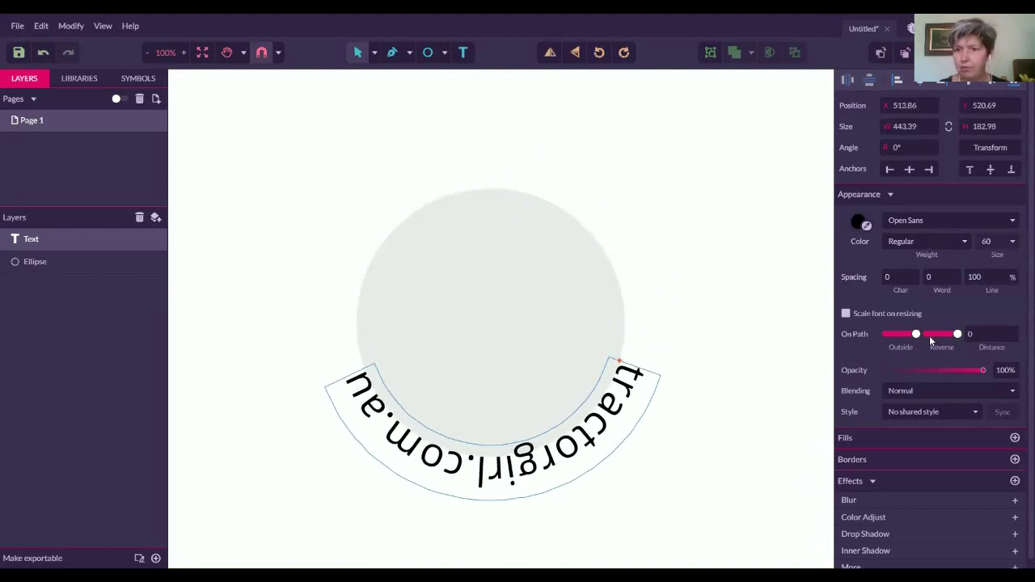
left_click_drag(957, 334, 927, 334)
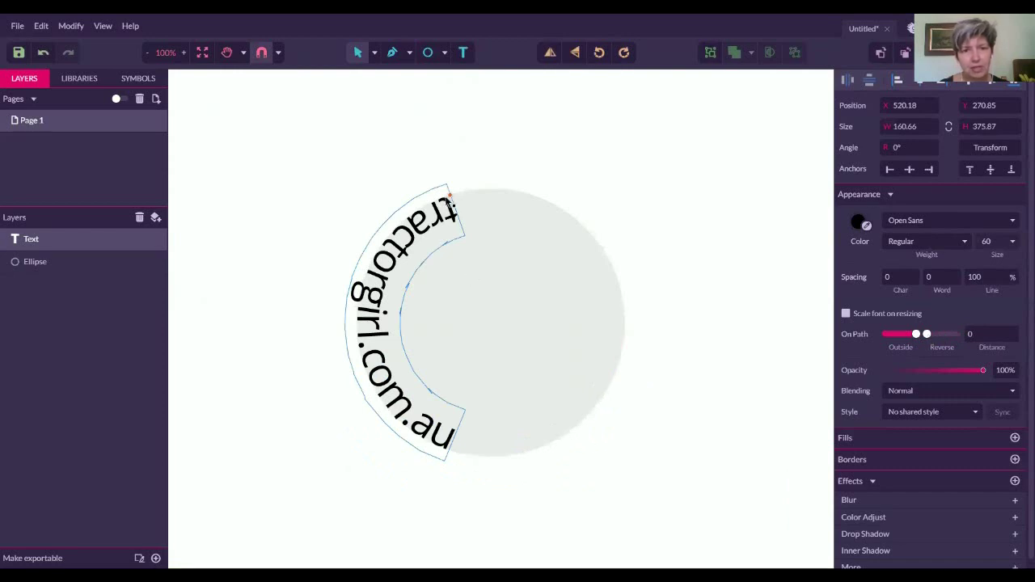
key("ctrl+z")
mouse_move(402, 270)
left_mouse_down()
mouse_move(384, 280)
mouse_move(441, 217)
mouse_move(492, 201)
mouse_move(449, 300)
left_mouse_up()
key("ctrl+z")
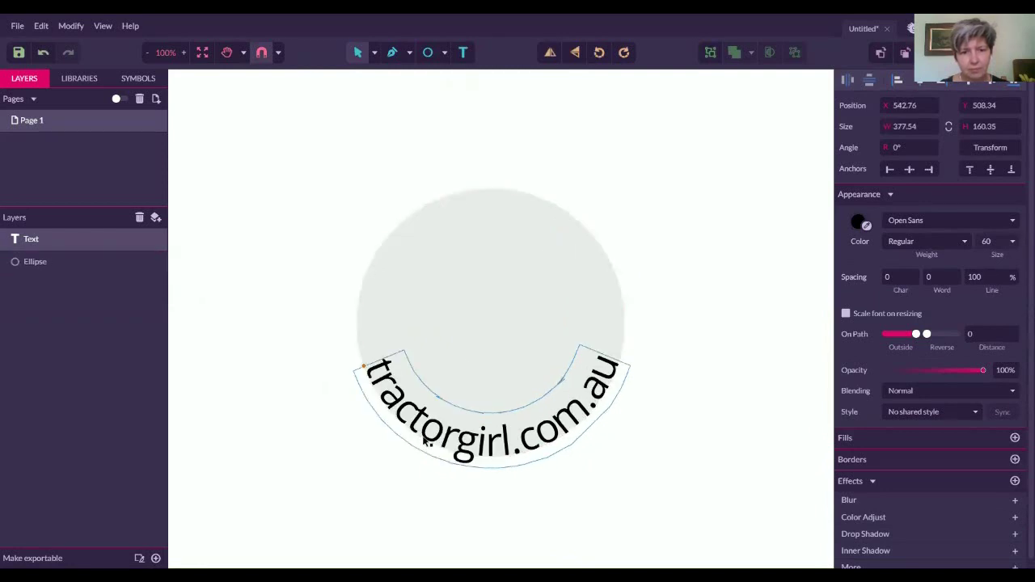
left_click_drag(423, 440, 437, 443)
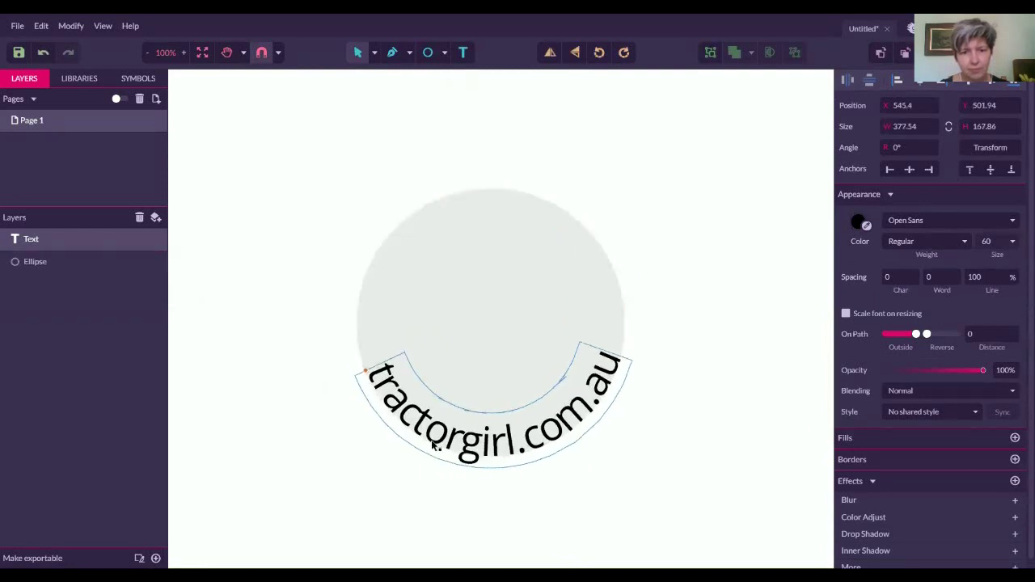
left_click(704, 450)
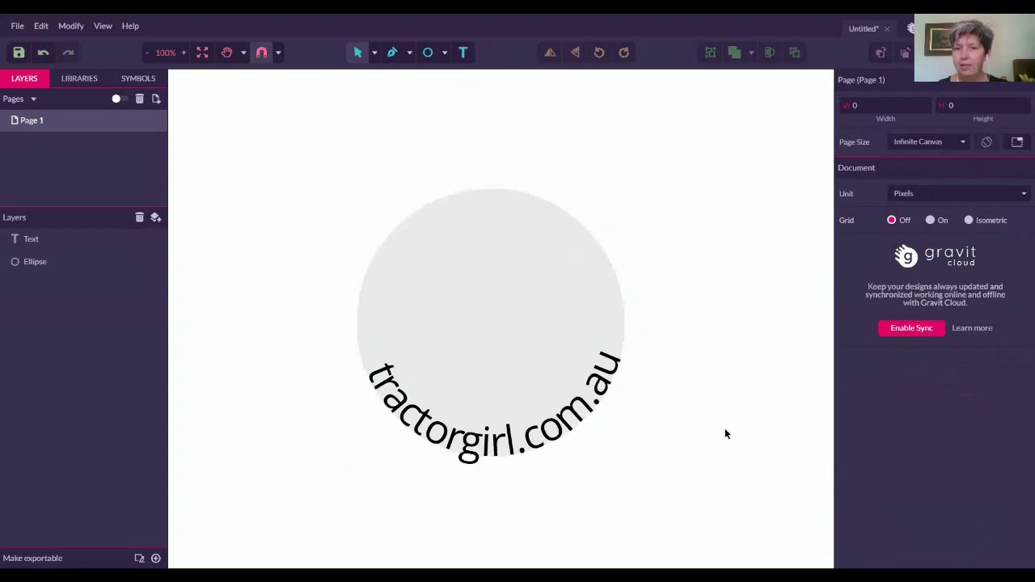
Step: Set the circle's fill opacity to 50%, then hide its fill entirely
left_click(477, 291)
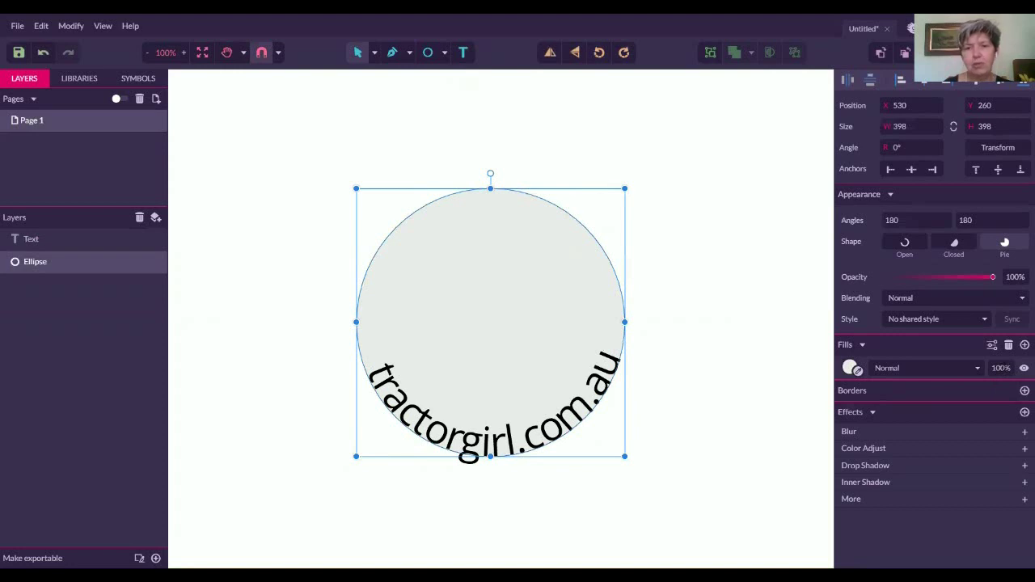
left_click(1014, 369)
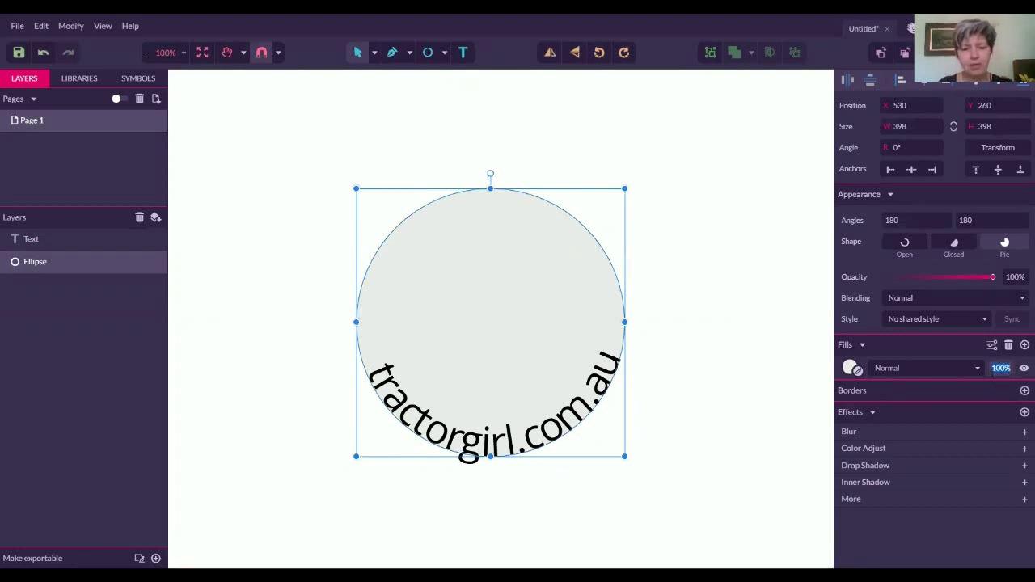
type("50")
key("Return")
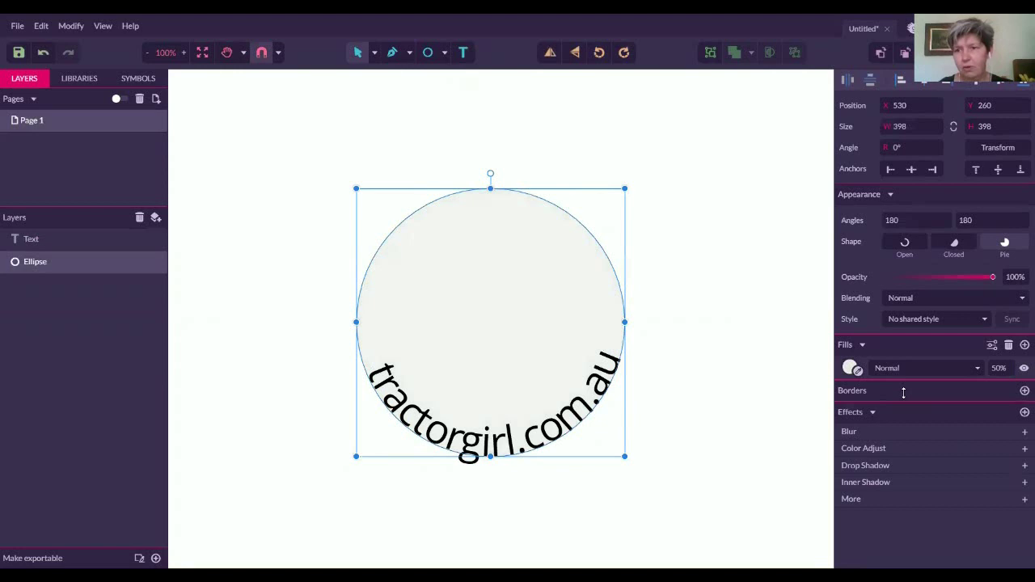
left_click(1022, 369)
left_click(791, 372)
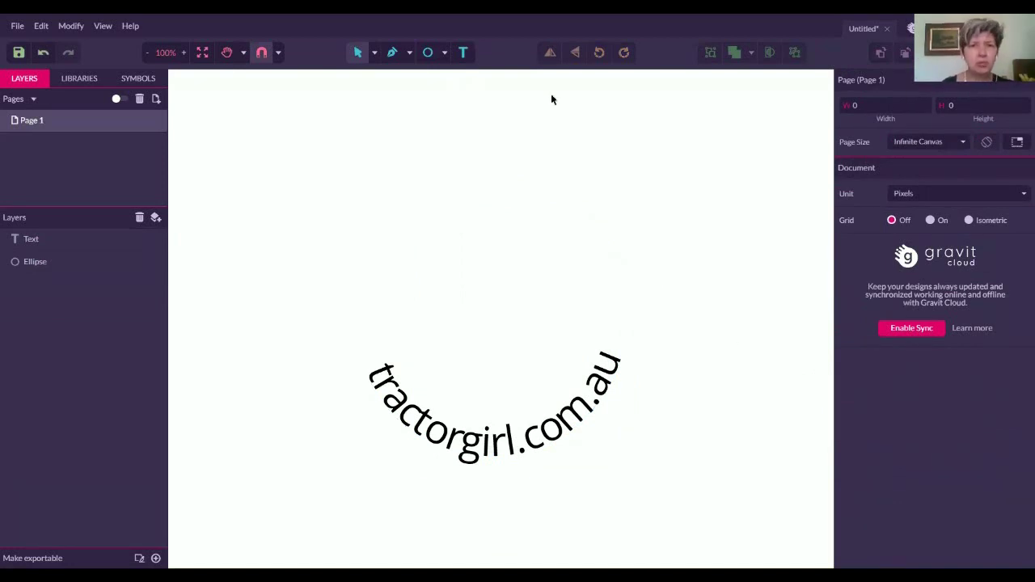
Step: Draw a small oval eye above the text and duplicate it to the right
left_click(432, 54)
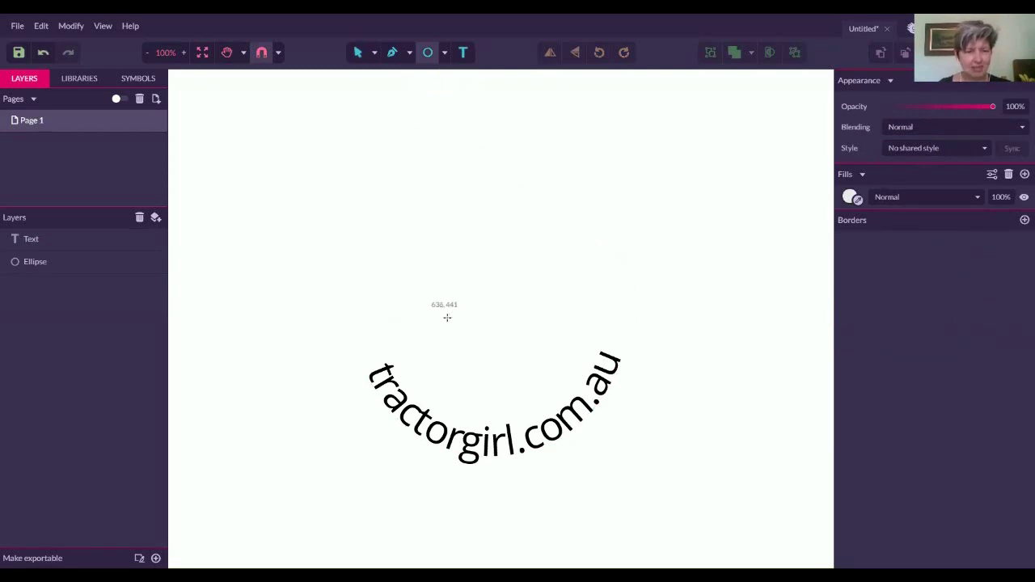
left_click_drag(445, 314, 472, 358)
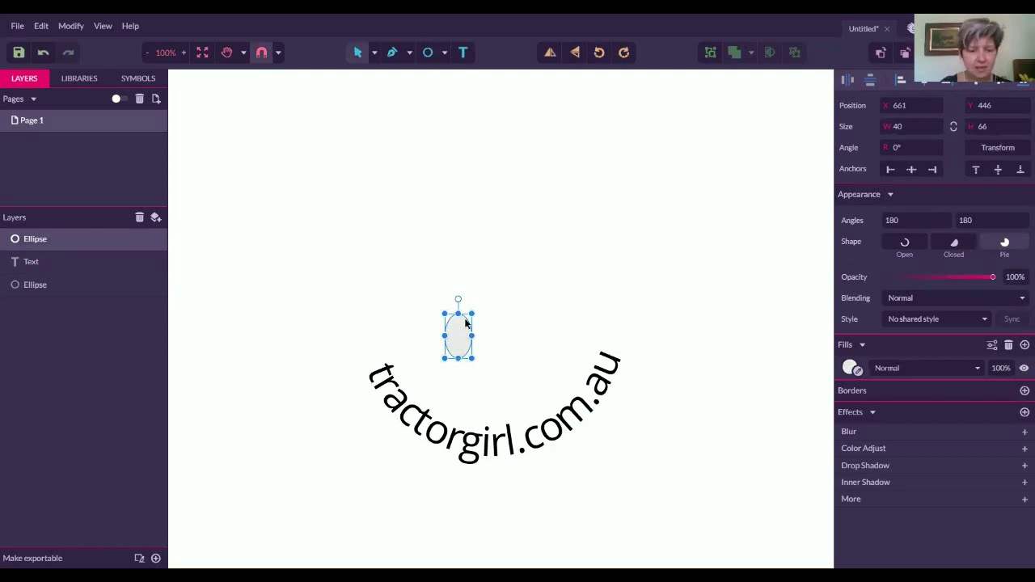
key("ctrl+d")
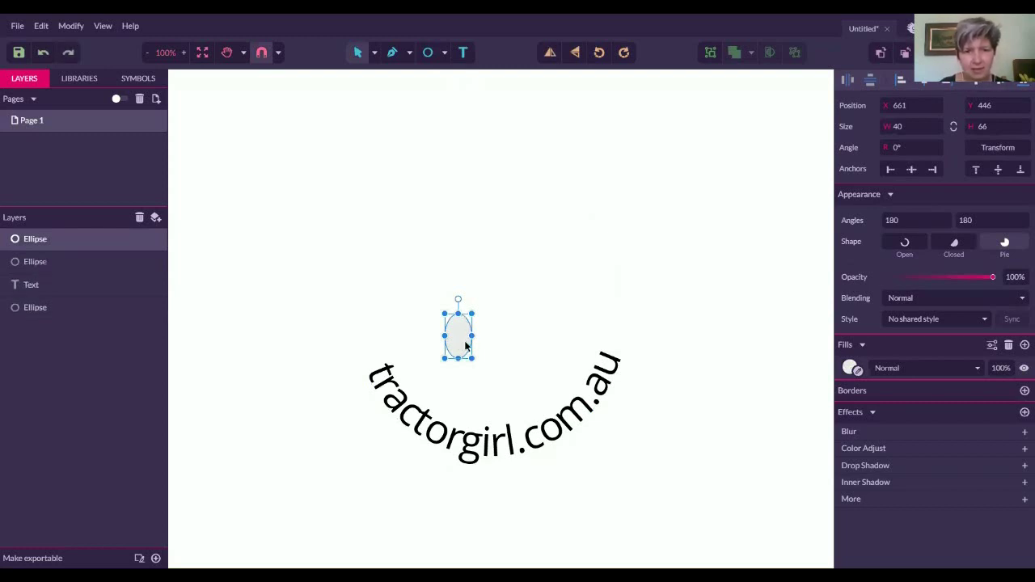
left_click_drag(458, 345, 525, 346)
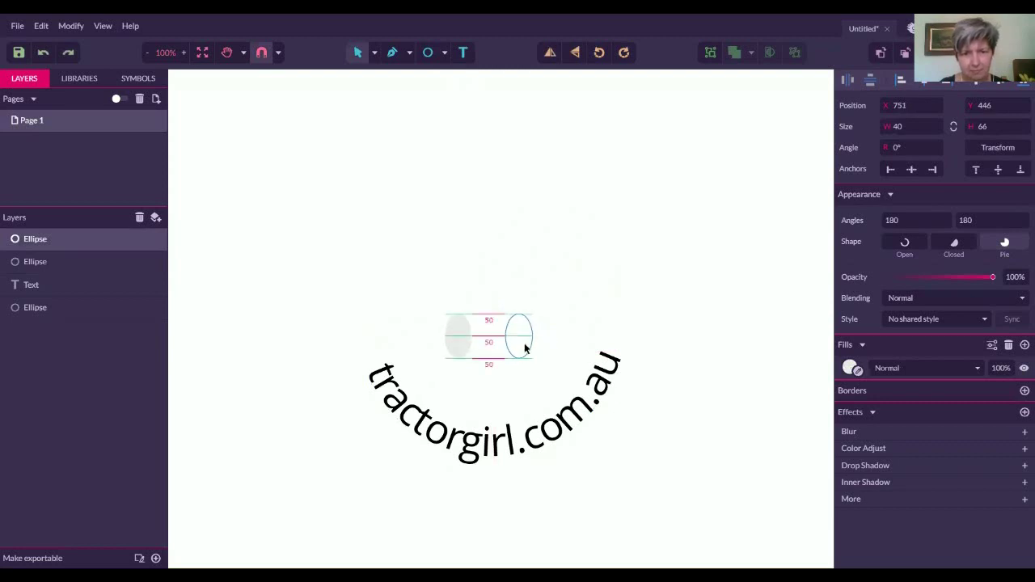
left_click(649, 314)
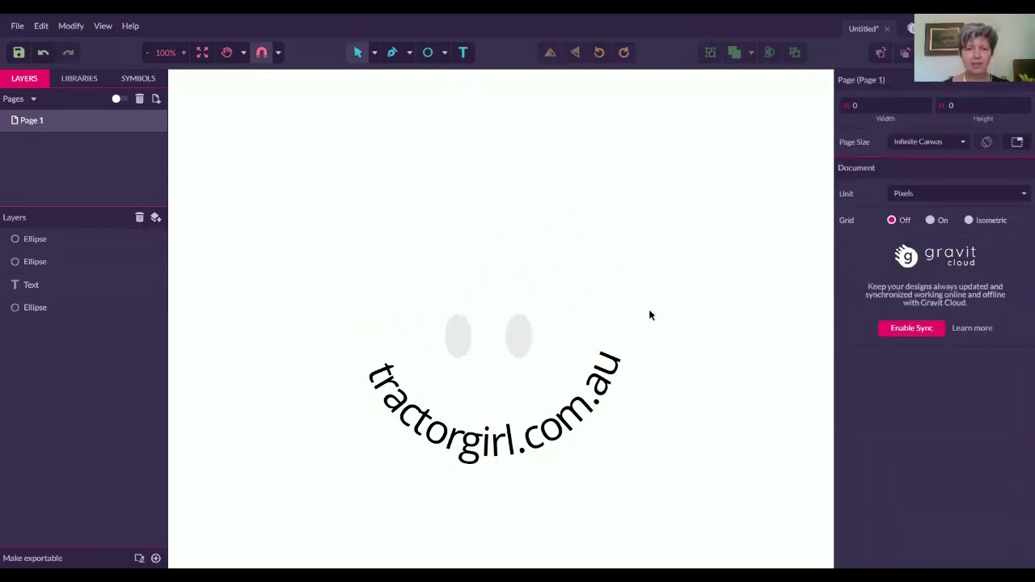